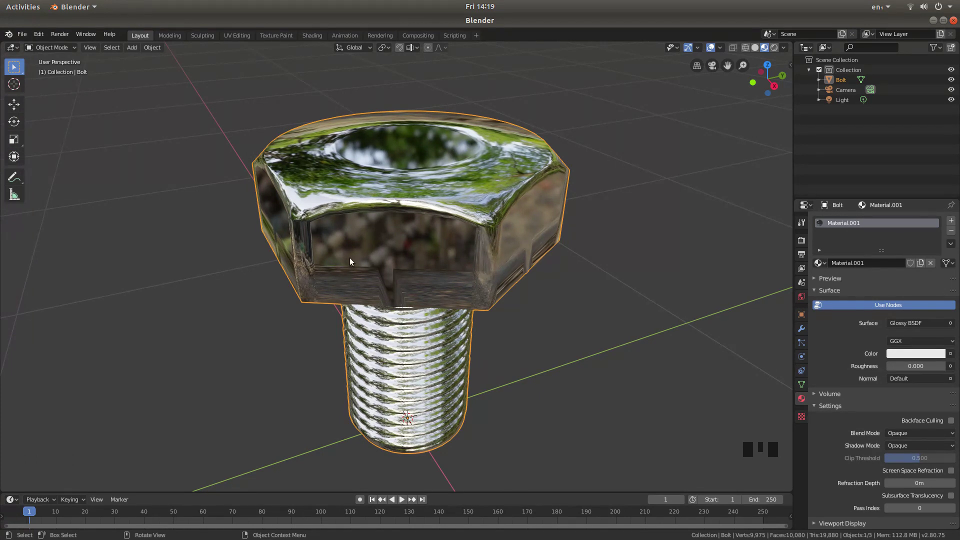
scroll(415, 262, "up", 2)
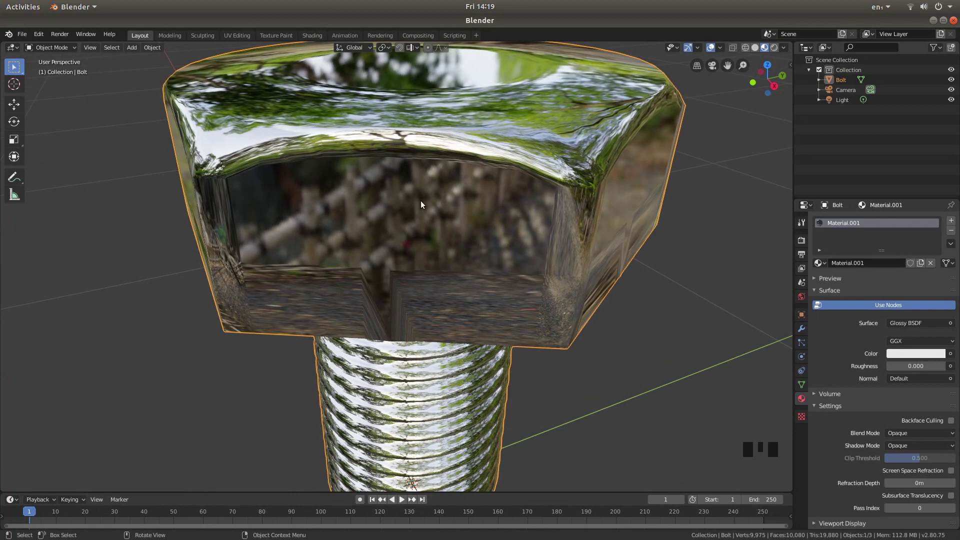
- Inspect the bolt head from several angles, then centre it in front view
middle_click_drag(418, 206, 419, 190)
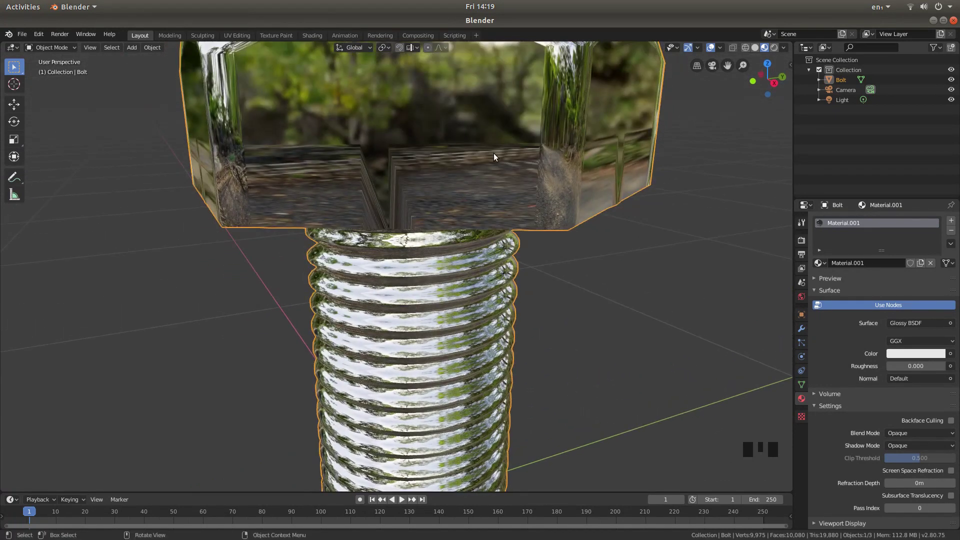
mouse_move(419, 190)
middle_mouse_down()
mouse_move(489, 152)
mouse_move(483, 146)
middle_mouse_up()
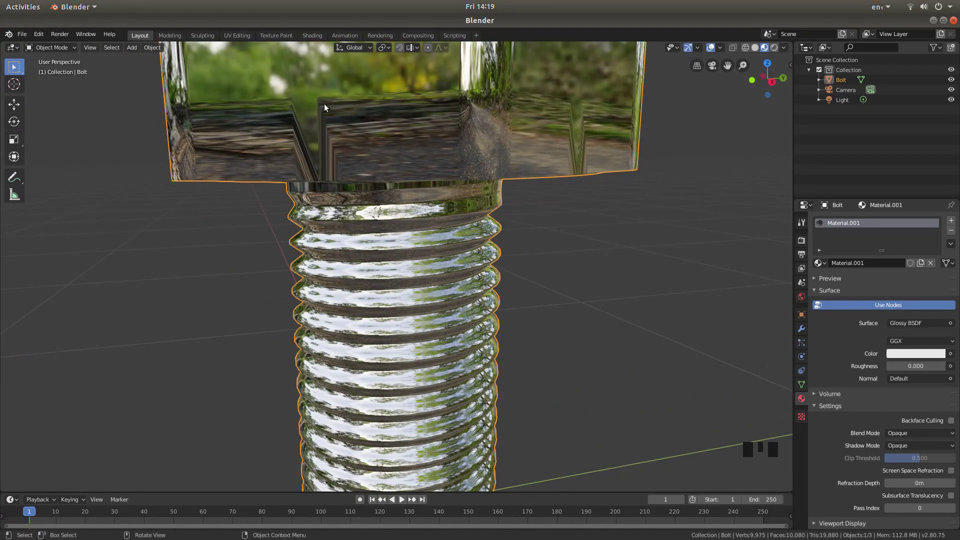
middle_click_drag(324, 104, 309, 162)
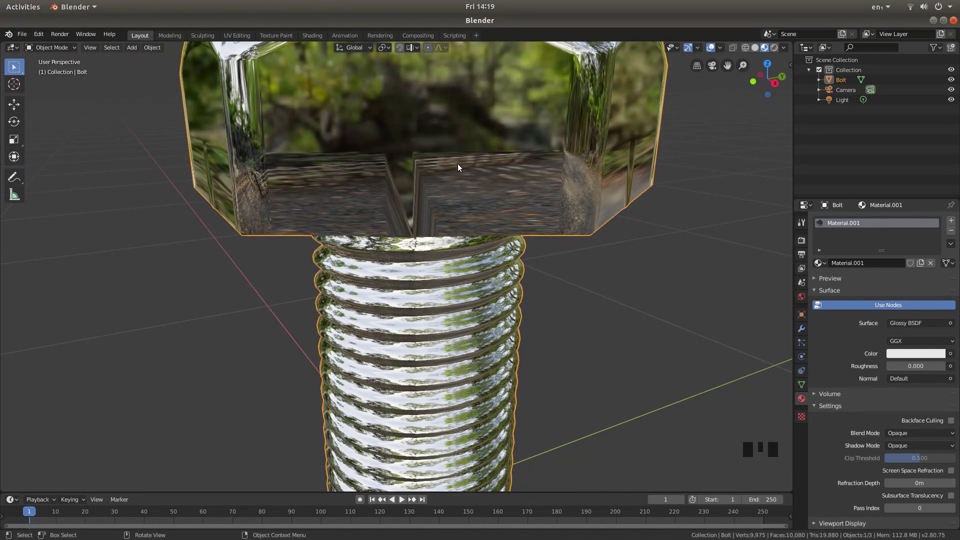
middle_click_drag(422, 125, 419, 120)
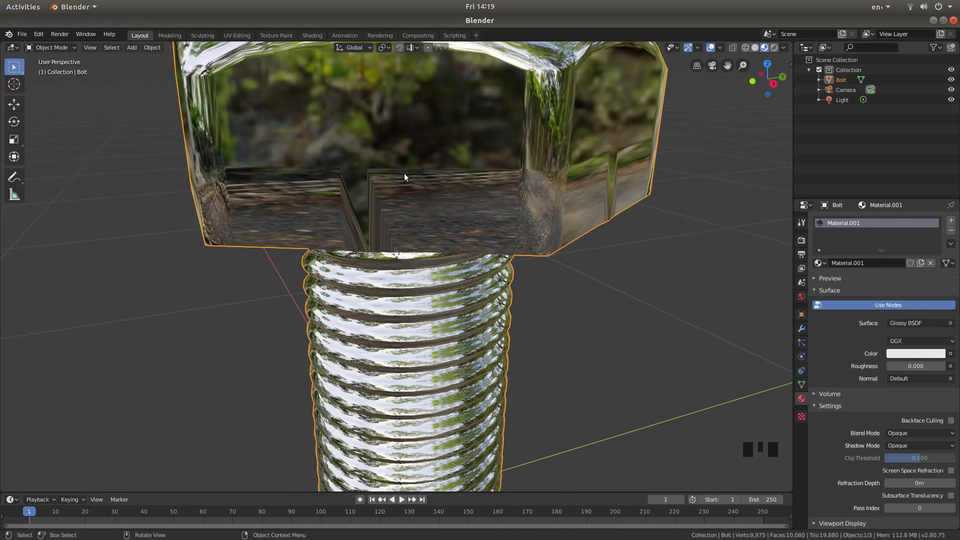
key("KP_1")
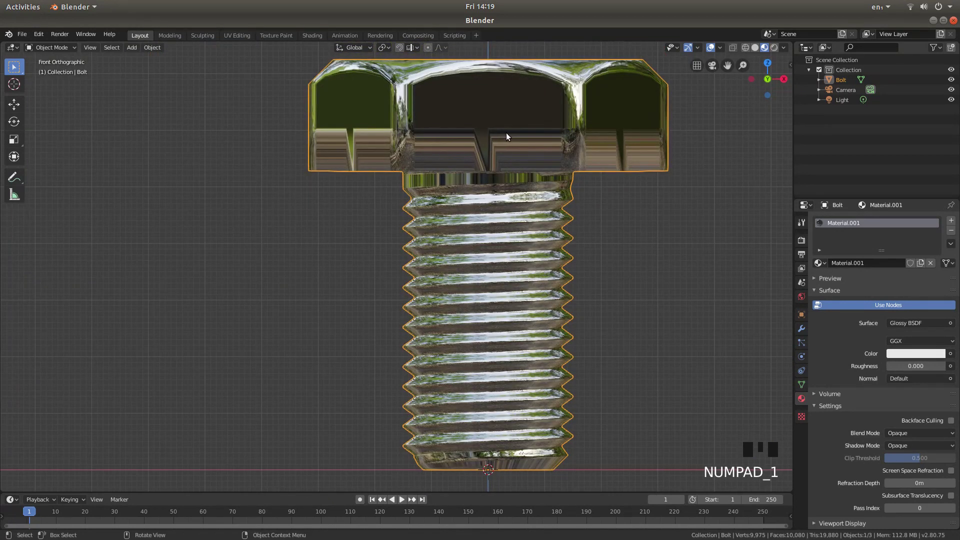
middle_click_drag(502, 135, 426, 157, "shift")
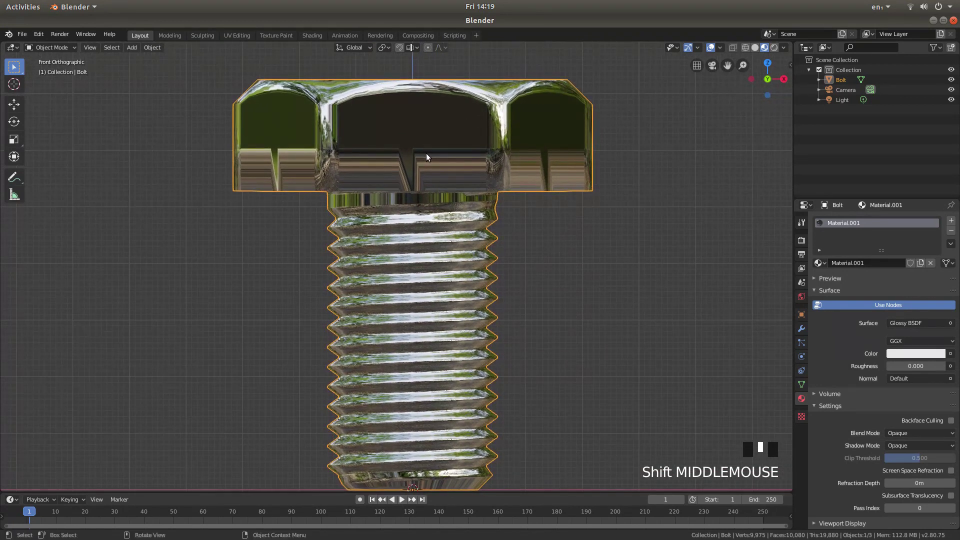
- In wireframe Edit Mode, box-select only the middle vertex ring of the hex head
key("Tab")
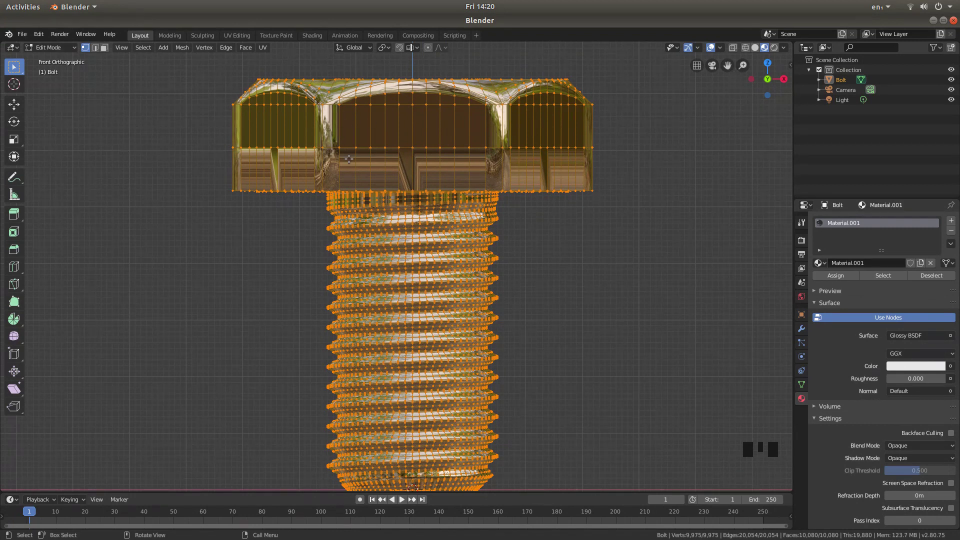
key("z")
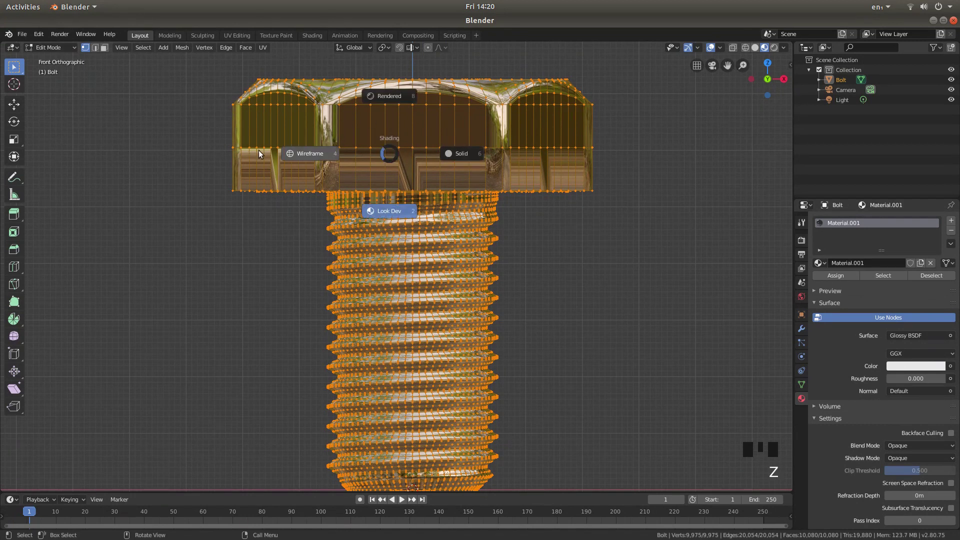
left_click(304, 154)
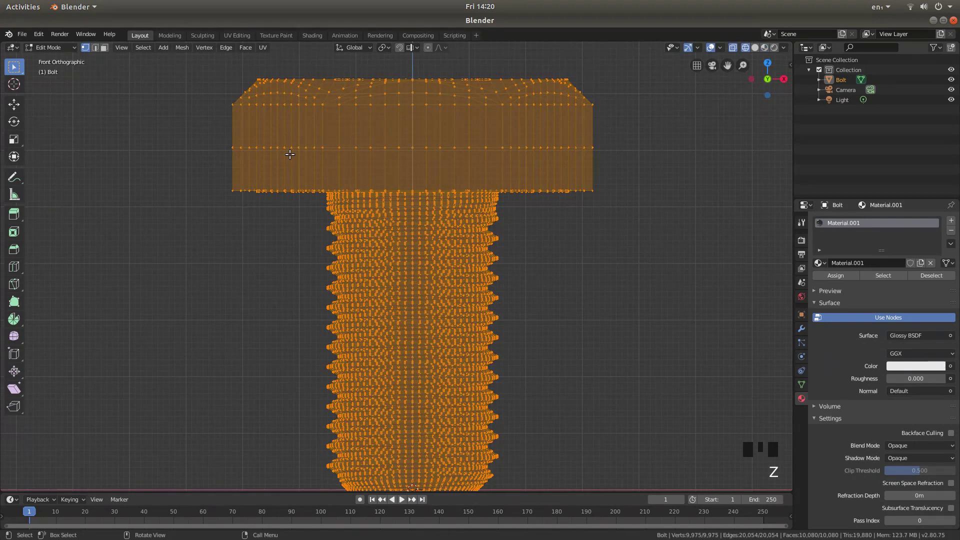
key("alt+a")
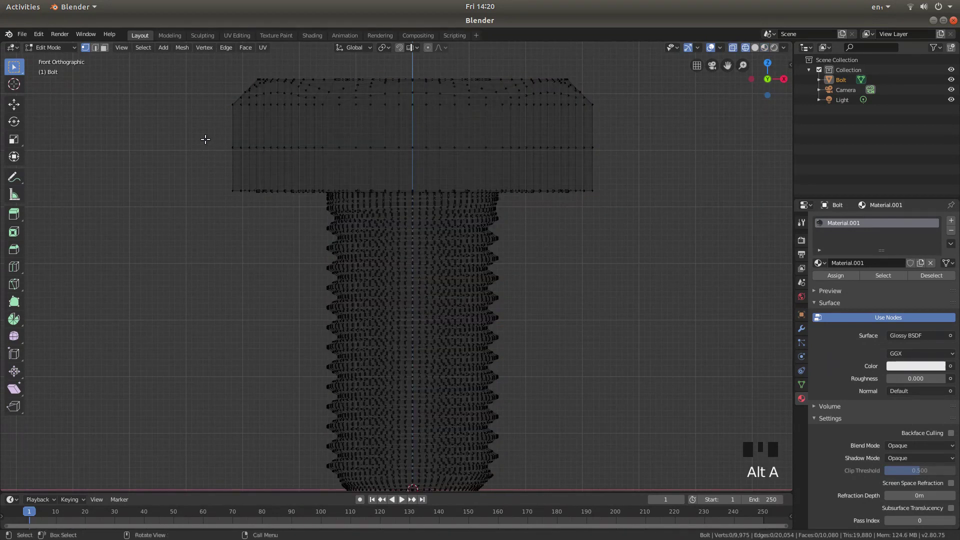
key("b")
left_click_drag(204, 139, 636, 165)
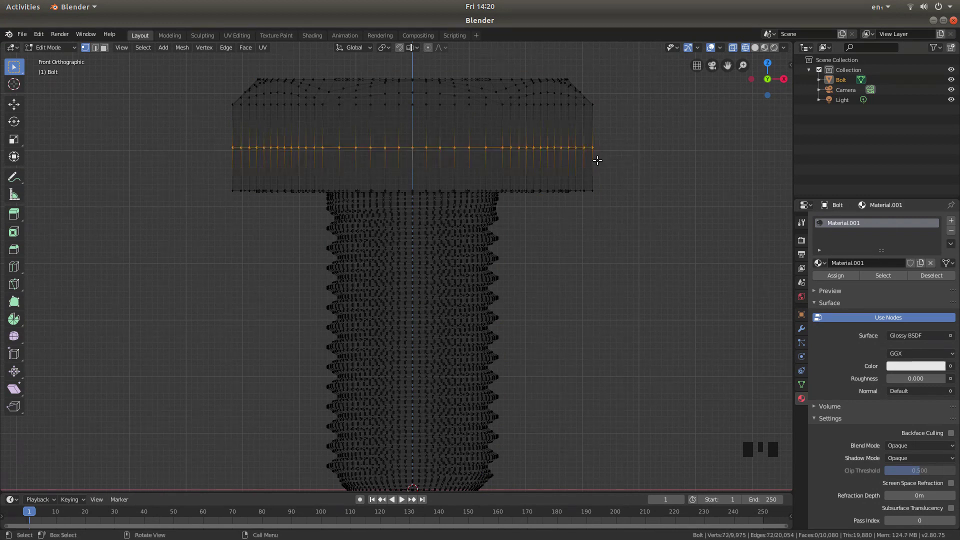
- Back in Material Preview, move the selected ring down to the head's bottom edge
left_click(764, 48)
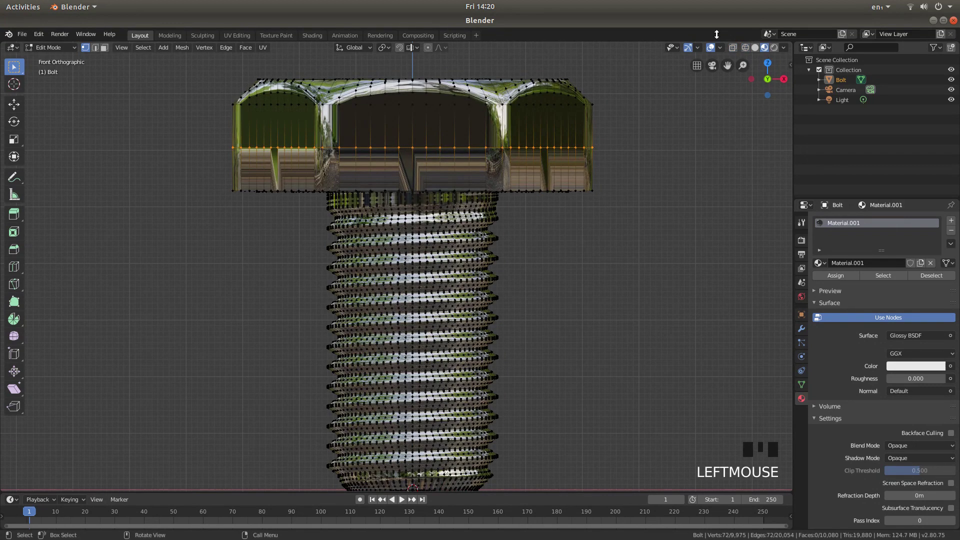
left_click(15, 106)
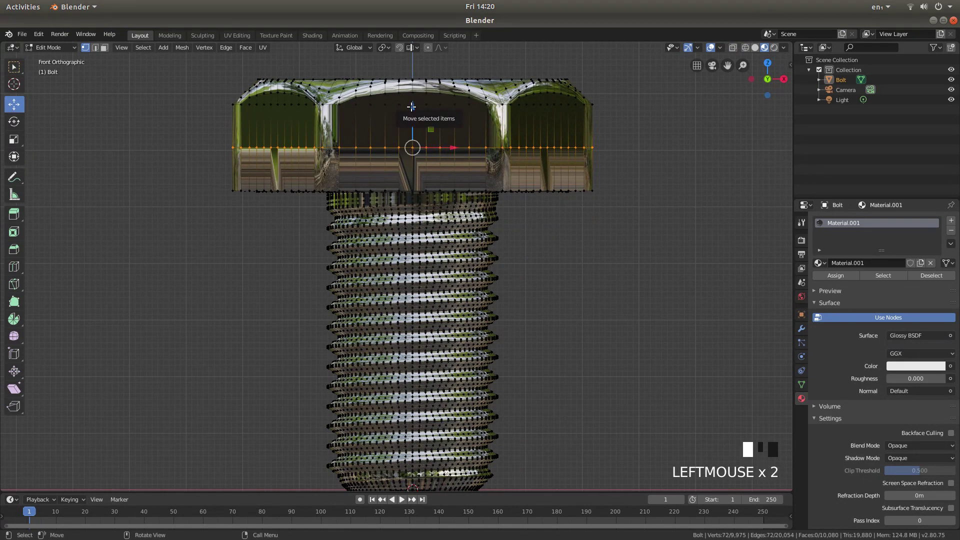
left_click_drag(411, 106, 406, 149)
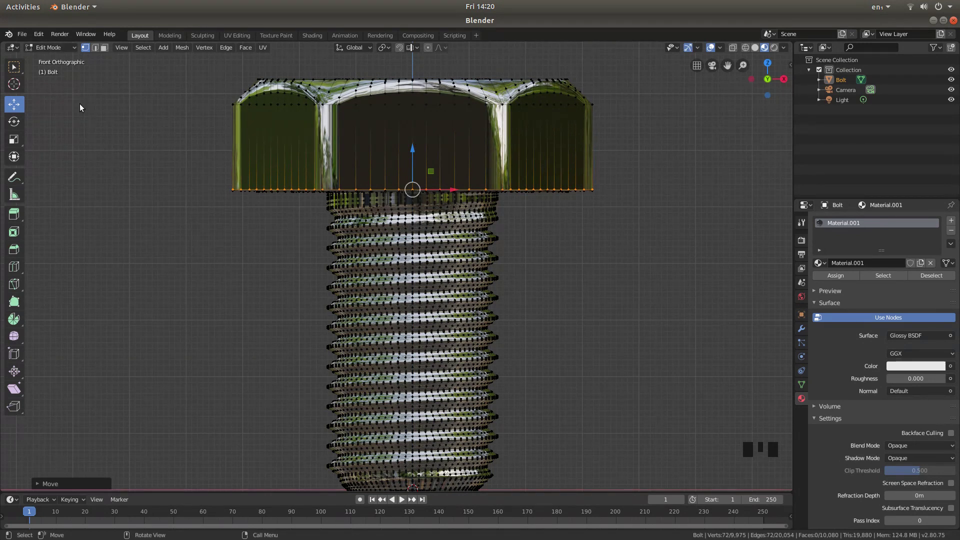
key("Tab")
middle_click_drag(336, 118, 316, 164)
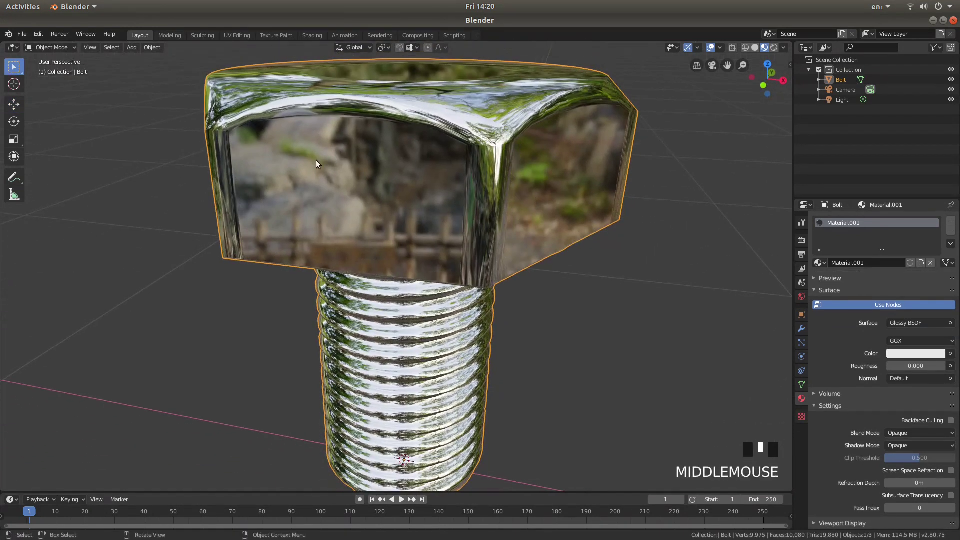
mouse_move(253, 224)
middle_mouse_down()
mouse_move(420, 207)
mouse_move(411, 177)
middle_mouse_up()
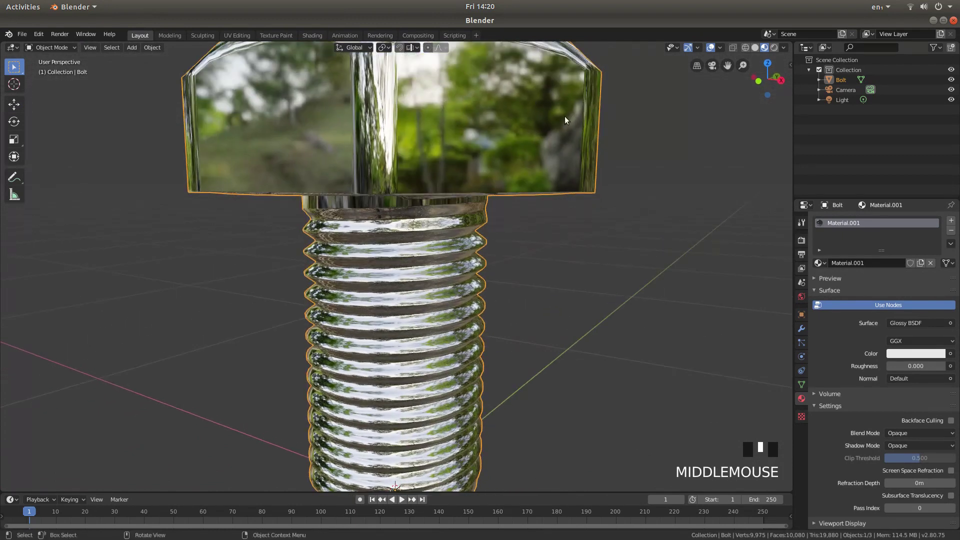
mouse_move(253, 122)
middle_mouse_down()
mouse_move(279, 131)
mouse_move(489, 105)
mouse_move(431, 145)
middle_mouse_up()
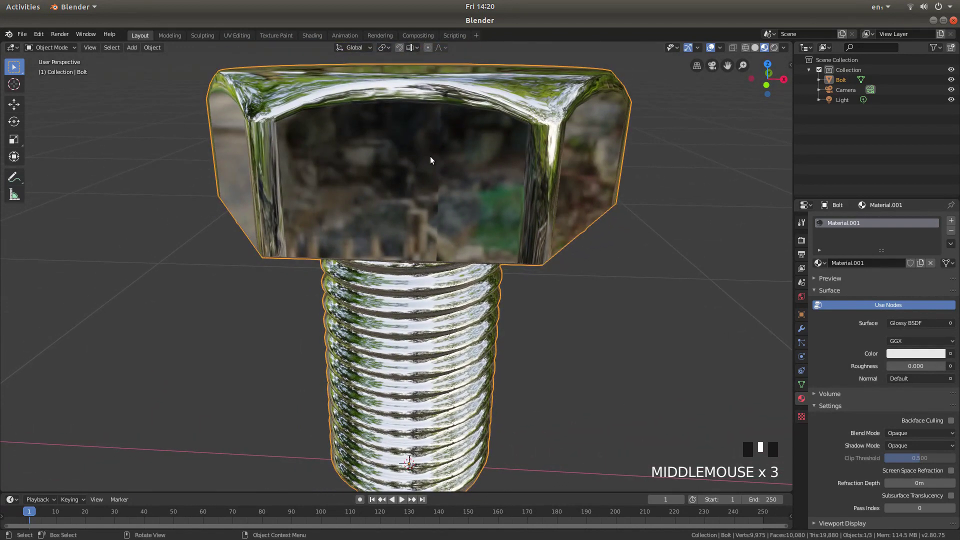
middle_click_drag(394, 181, 300, 110)
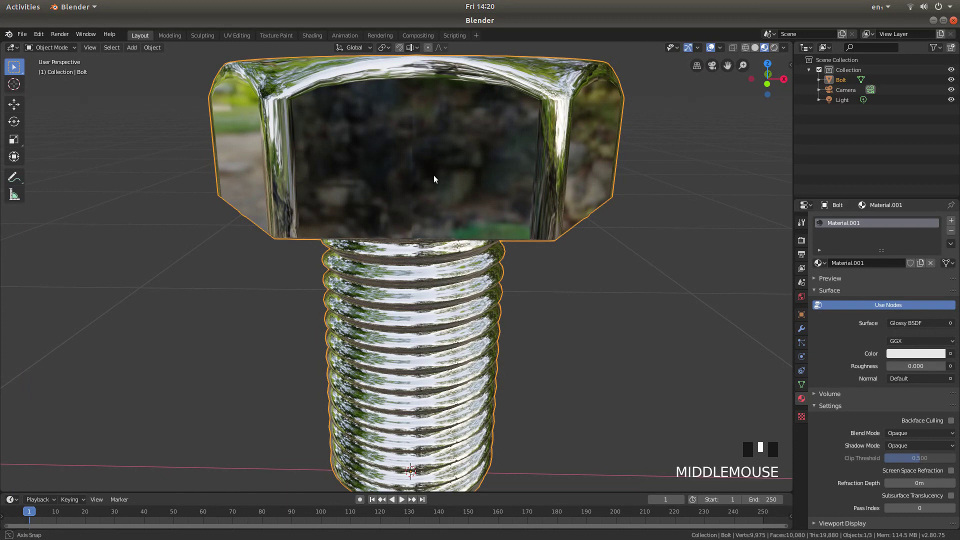
mouse_move(434, 174)
middle_mouse_down()
mouse_move(426, 165)
mouse_move(429, 181)
middle_mouse_up()
scroll(432, 181, "up", 1)
scroll(423, 180, "up", 2)
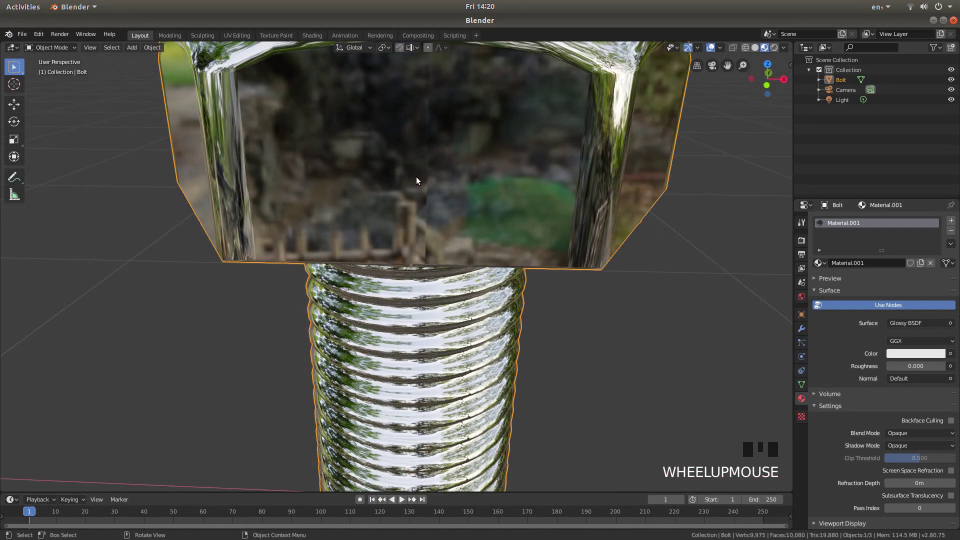
scroll(430, 172, "down", 2)
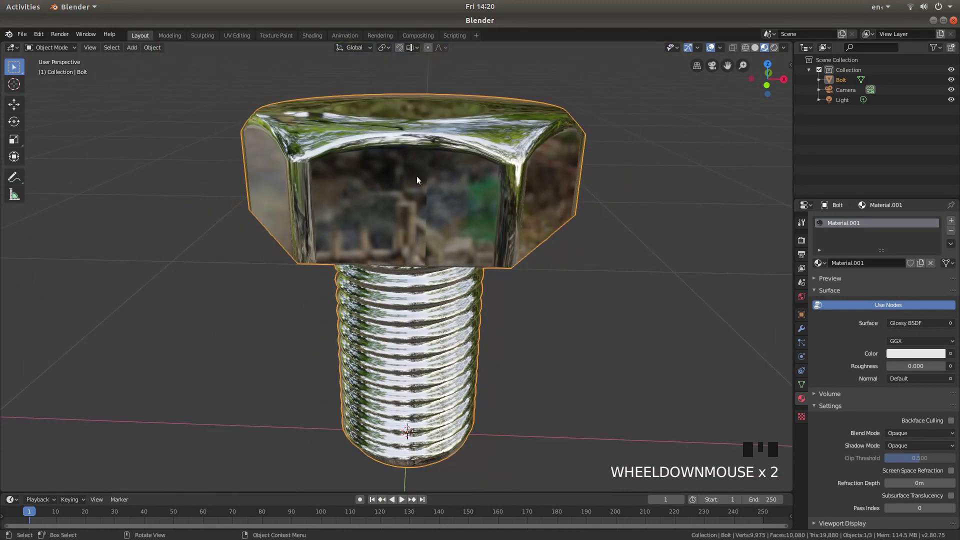
- In Edit Mode, select the hex head's top front edge vertices, from the left corner rightward
key("Tab")
scroll(369, 194, "up", 2)
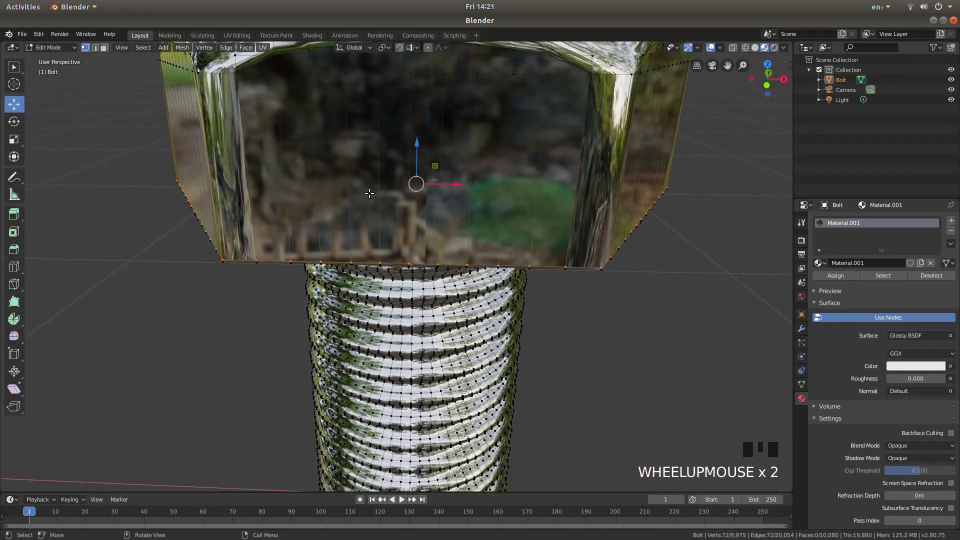
scroll(368, 180, "down", 1)
scroll(356, 191, "down", 1)
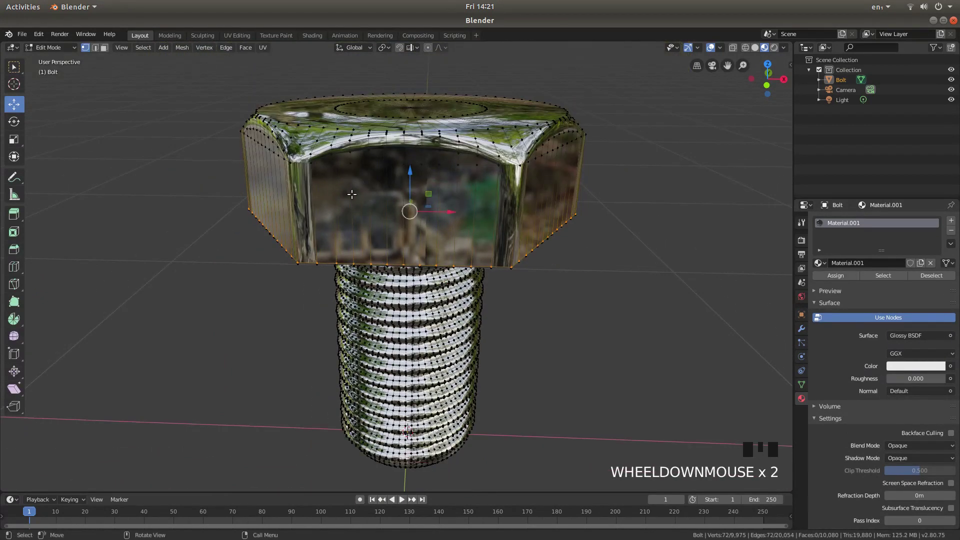
left_click(291, 161)
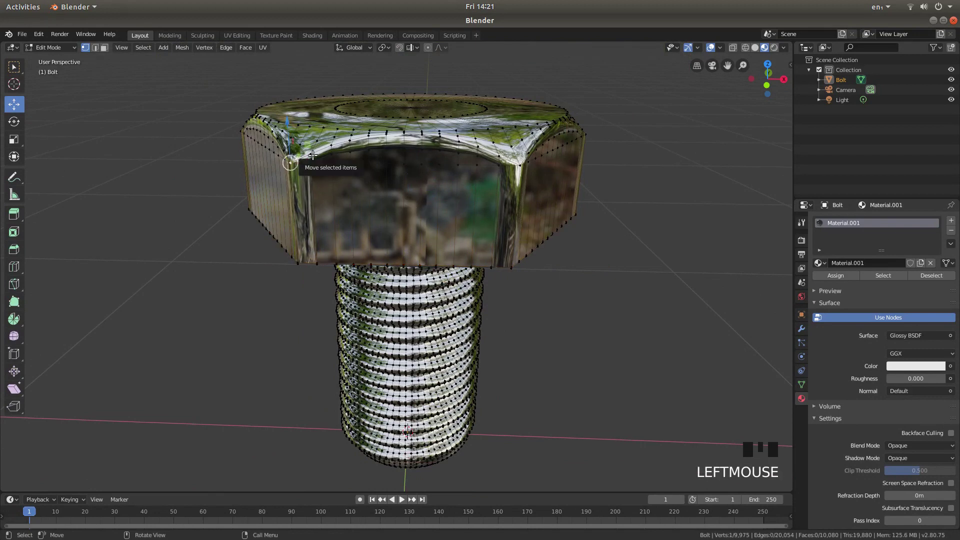
scroll(311, 155, "up", 1)
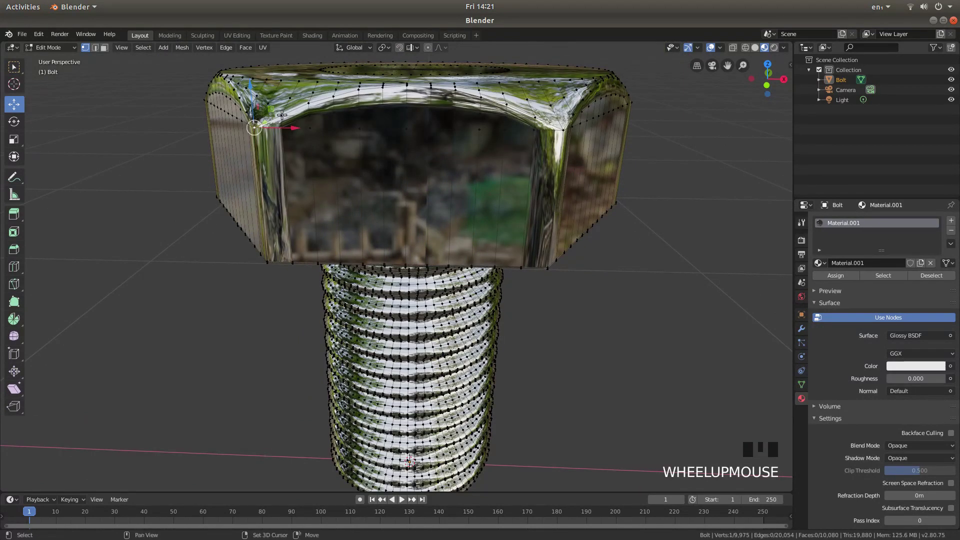
left_click(303, 103, "shift")
left_click(336, 101, "shift")
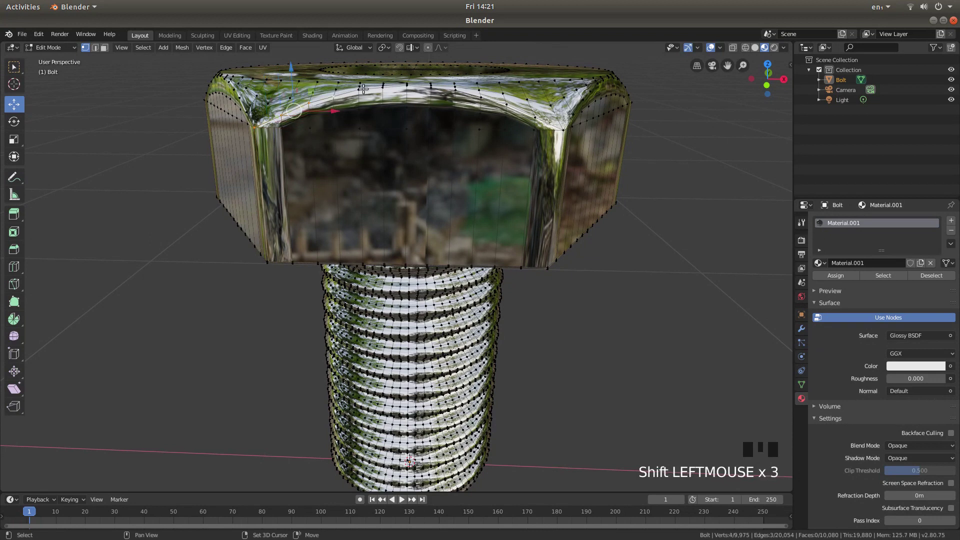
left_click(367, 95, "shift")
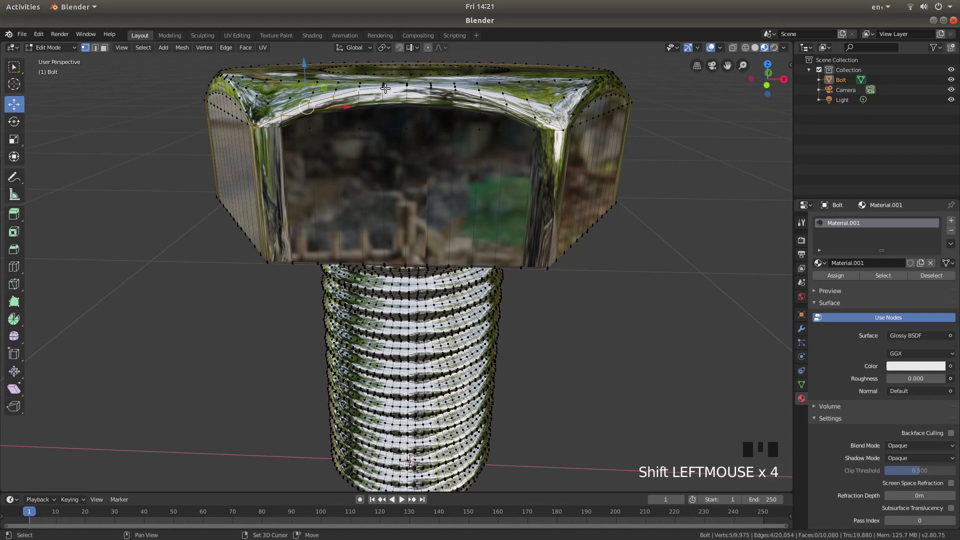
left_click(411, 92, "shift")
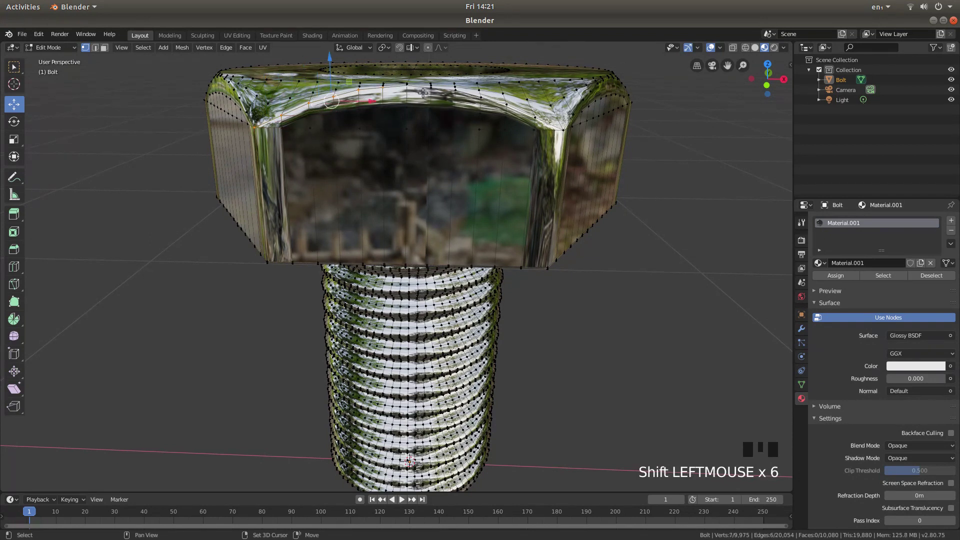
left_click(468, 100, "shift")
left_click(496, 103, "shift")
left_click(521, 110, "shift")
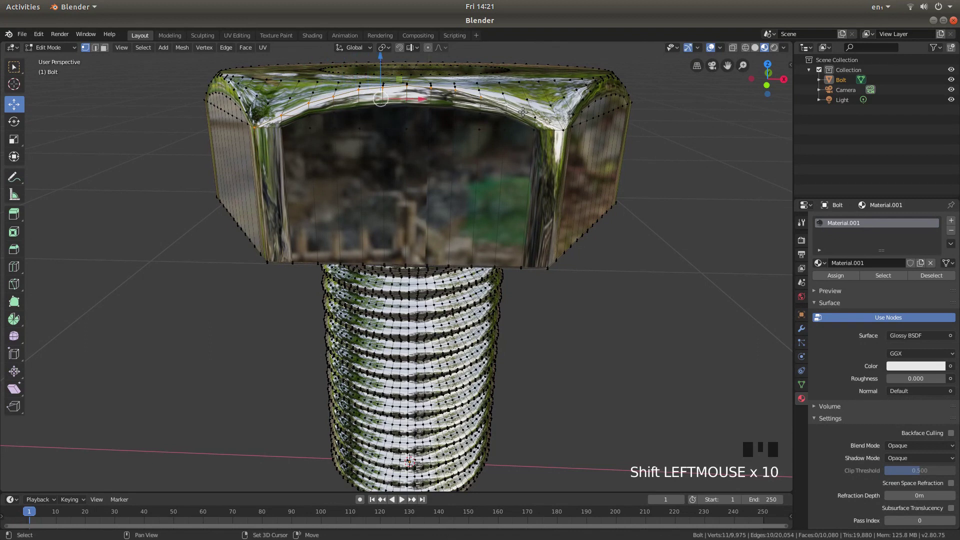
left_click(556, 126, "shift")
left_click(559, 132, "shift")
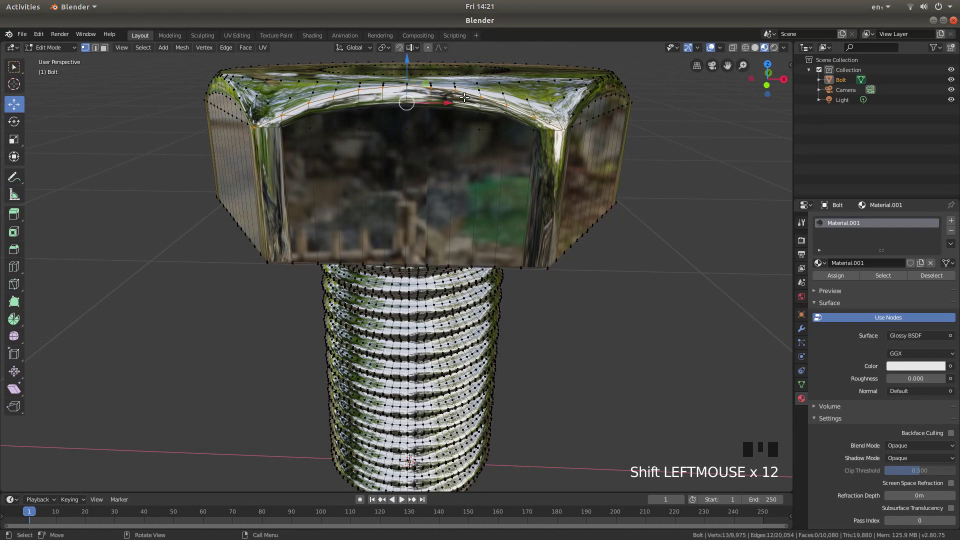
- Apply Mark Sharp and then Edge Split to the selected top front rim
left_click(222, 49)
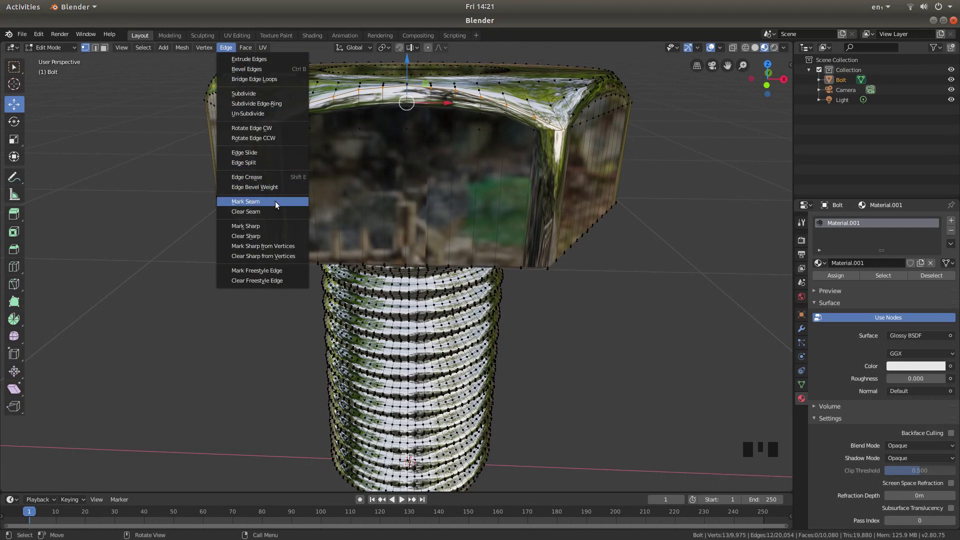
left_click(255, 227)
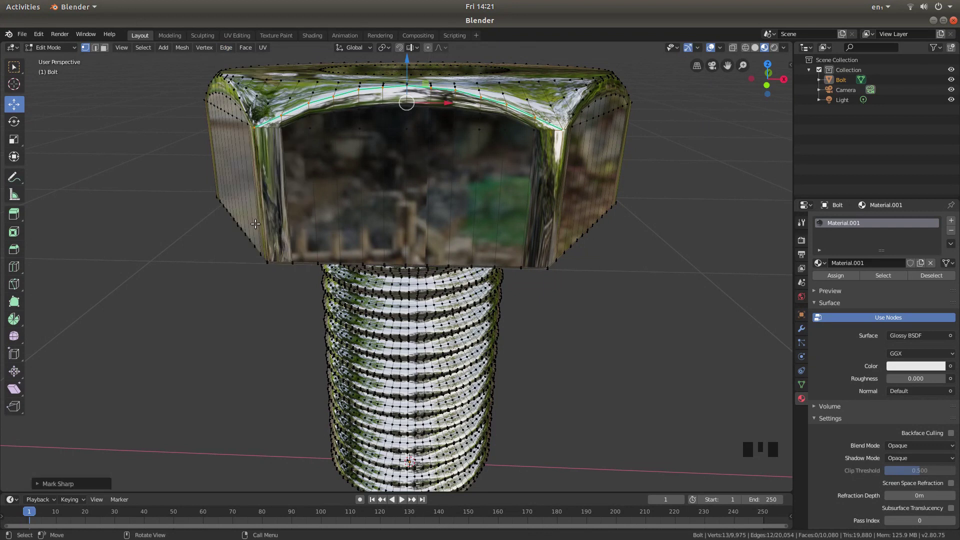
left_click(225, 48)
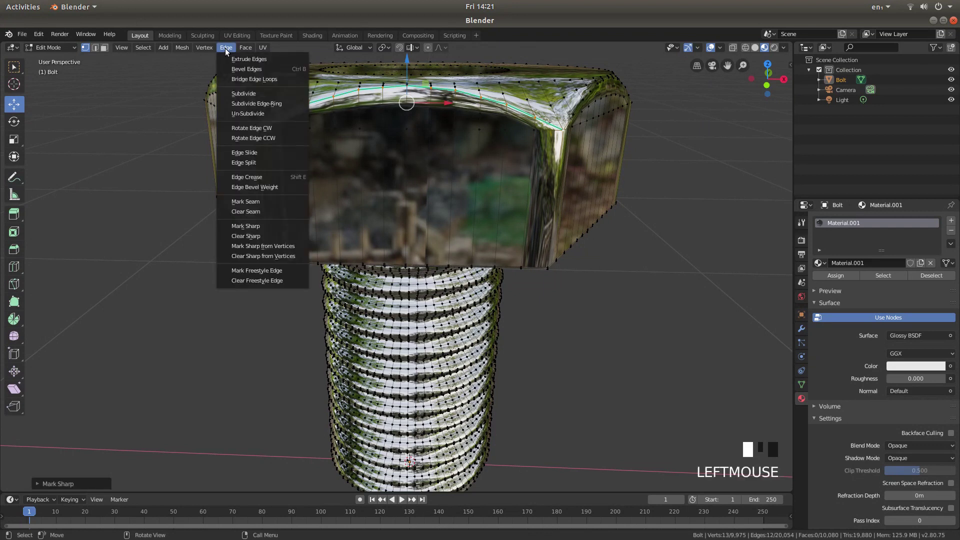
left_click(254, 162)
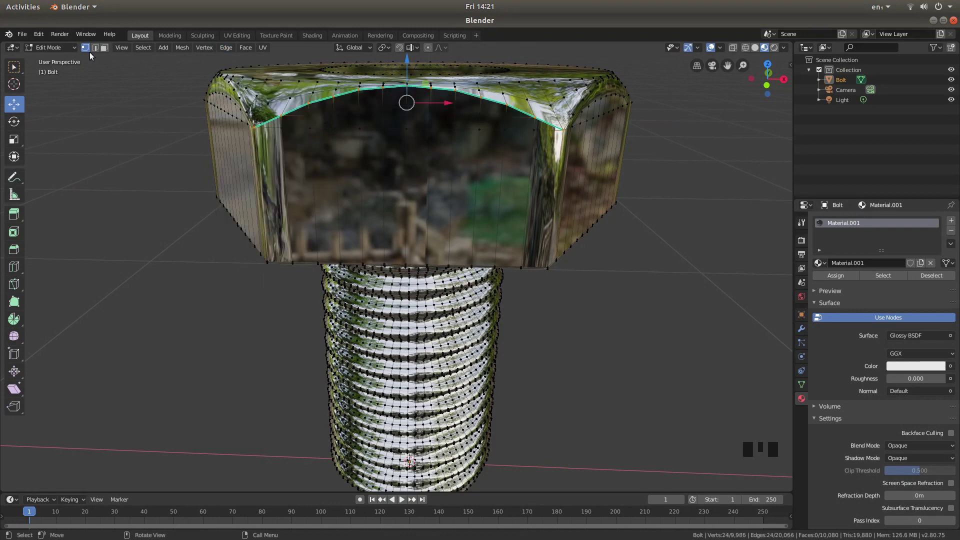
left_click(52, 46)
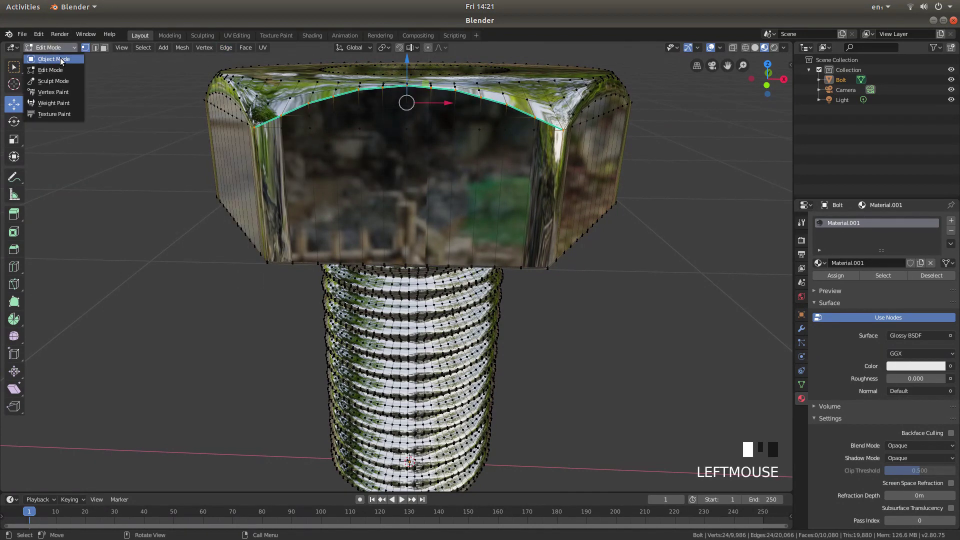
- Switch to Object Mode and orbit to check the head's crisp top-rim reflection
left_click(54, 59)
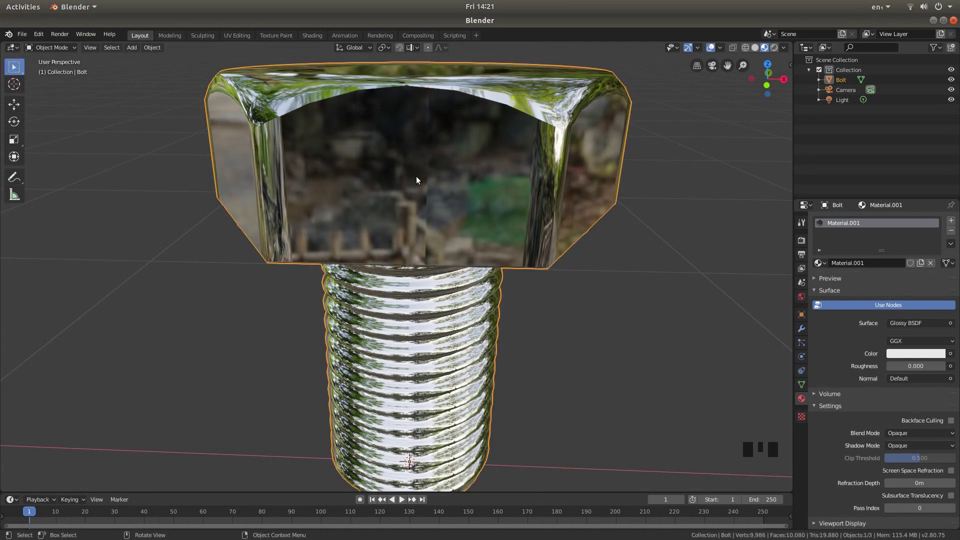
mouse_move(419, 176)
middle_mouse_down()
mouse_move(396, 199)
mouse_move(398, 186)
middle_mouse_up()
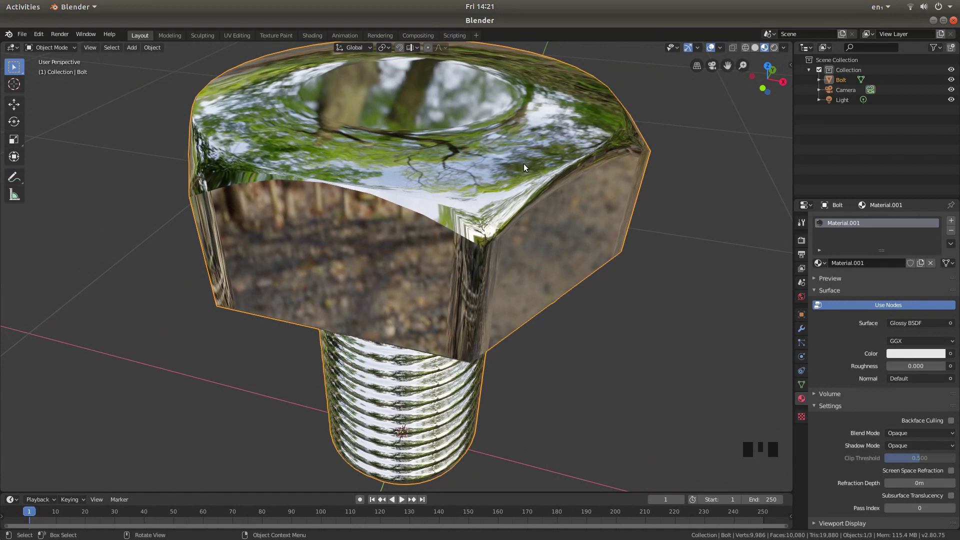
mouse_move(507, 128)
middle_mouse_down()
mouse_move(513, 96)
mouse_move(451, 129)
middle_mouse_up()
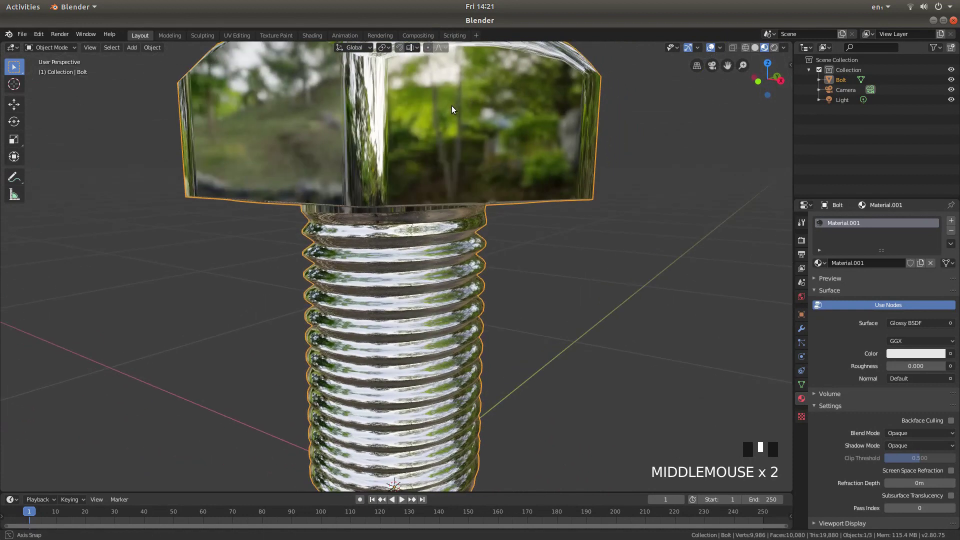
middle_click_drag(450, 128, 471, 133)
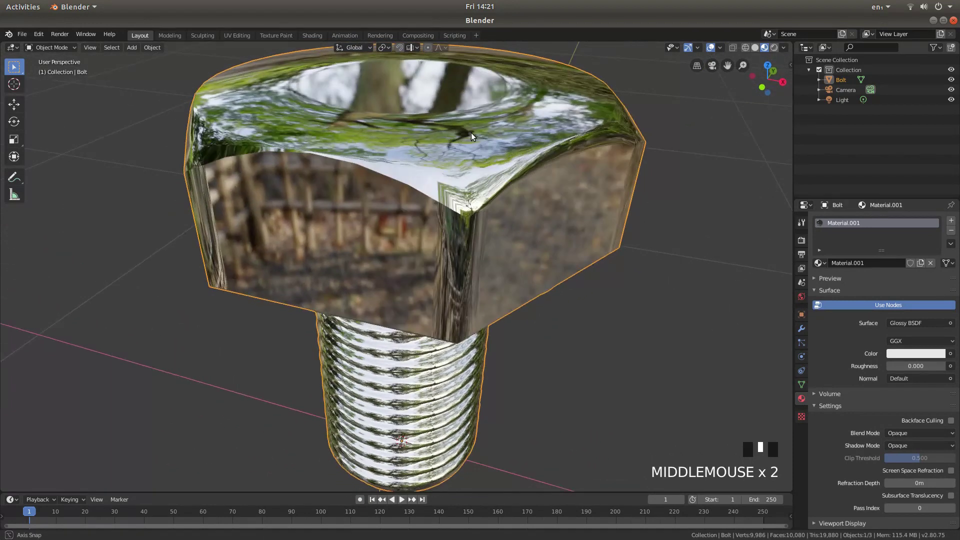